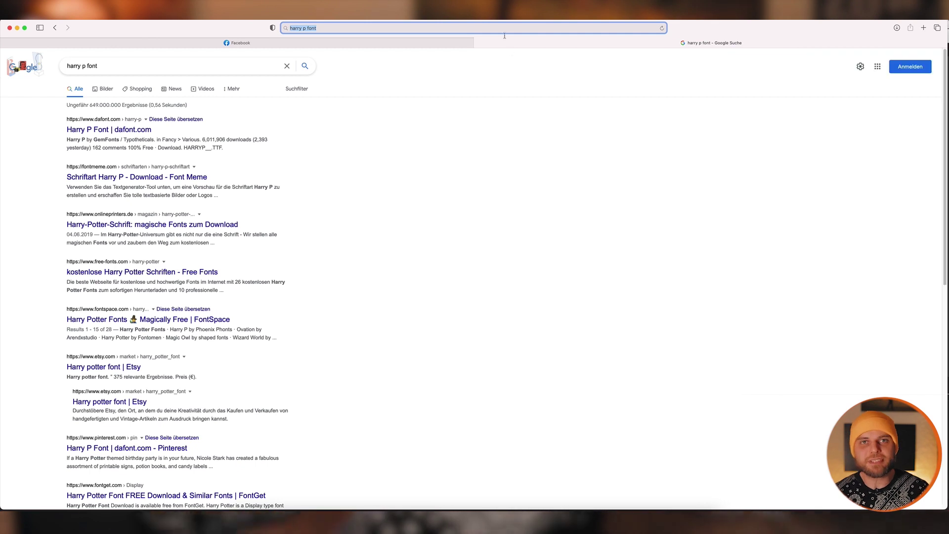
# - Download the free Harry P font from dafont.com, accepting the site's cookies and allowing the download
pyautogui.click(116, 132)
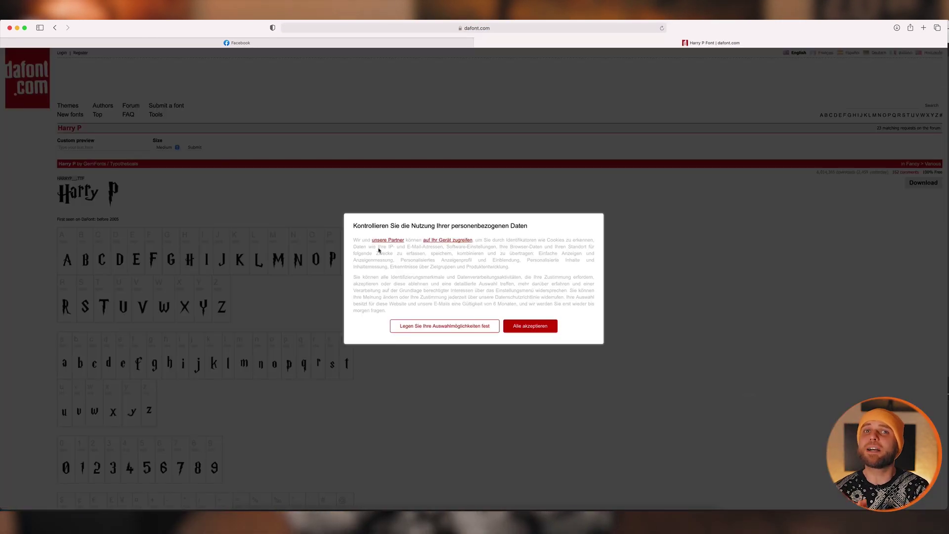
pyautogui.click(523, 327)
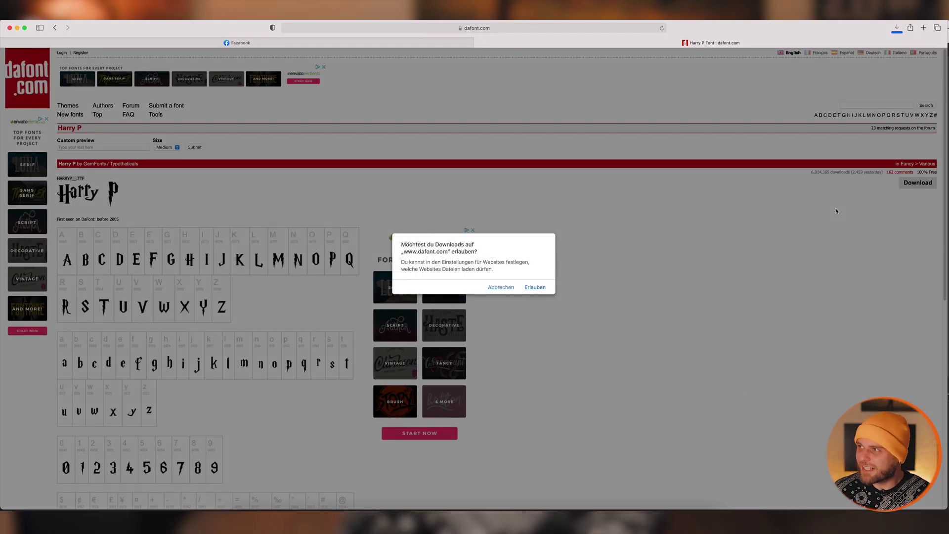
pyautogui.click(543, 290)
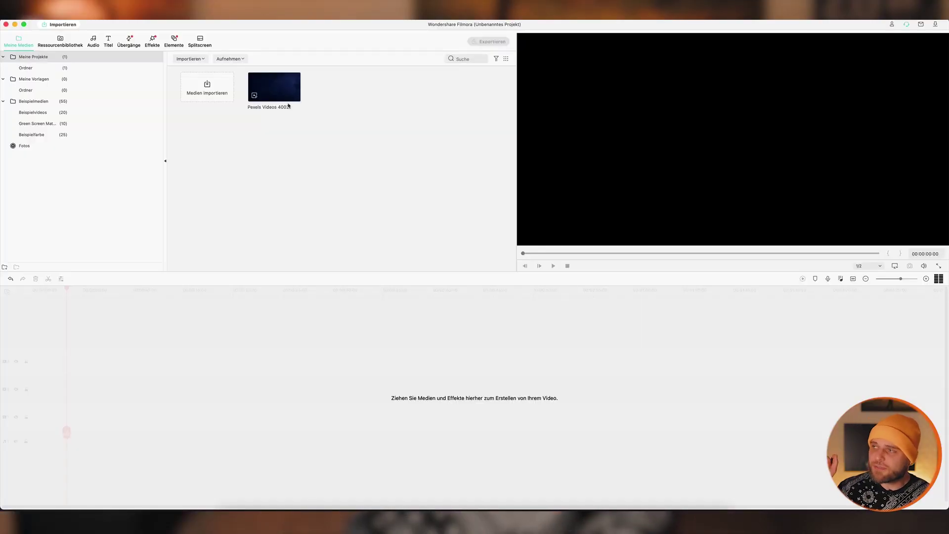
# - In Filmora, place the Pexels Videos 4002 clip at the start of video track 1, keeping the 1920x1080 30 fps project settings
pyautogui.moveTo(277, 83); pyautogui.dragTo(35, 412)
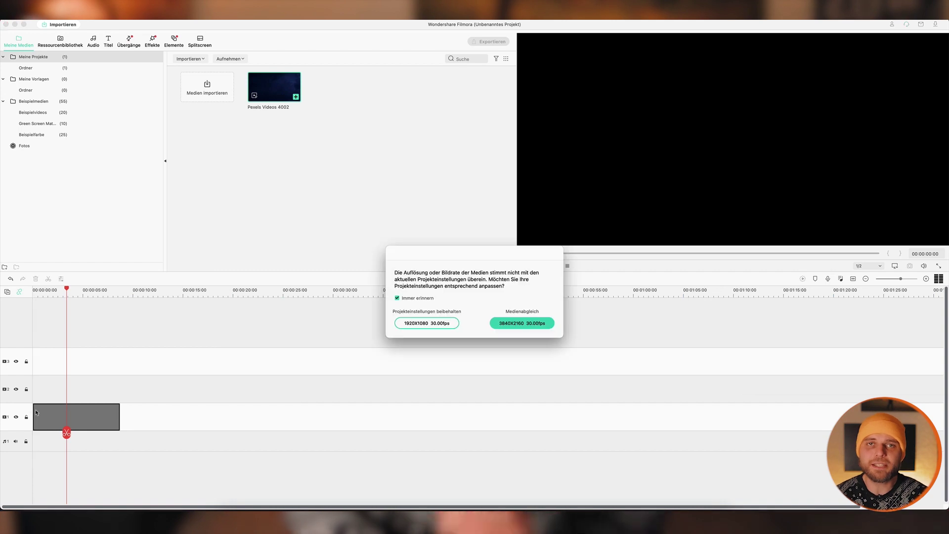
pyautogui.click(439, 324)
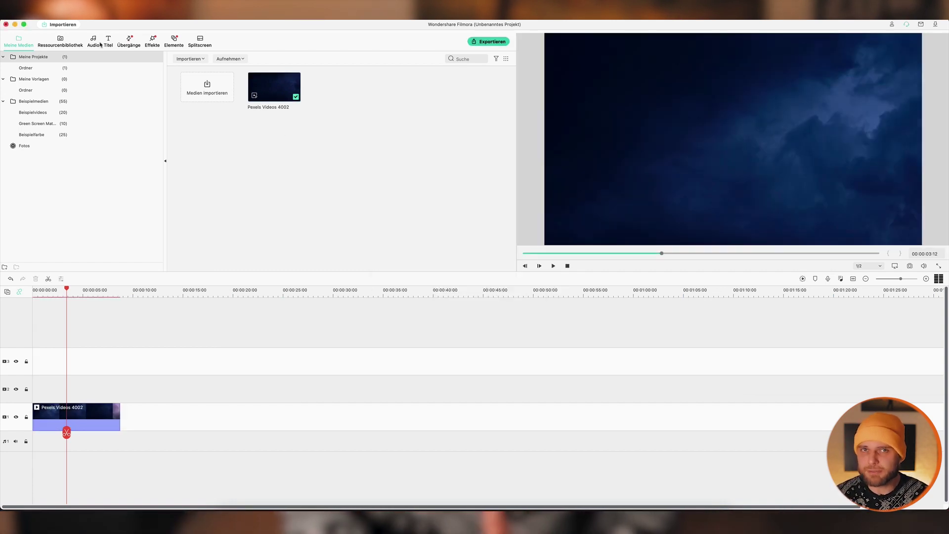
# - Add the Basic 6 plain-text title at the start of track 2, above the background clip
pyautogui.click(109, 40)
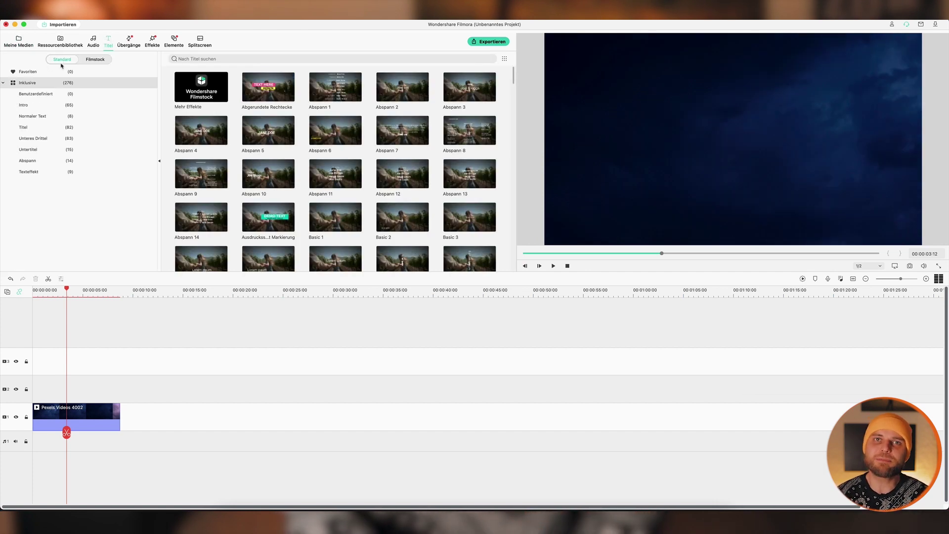
pyautogui.click(40, 117)
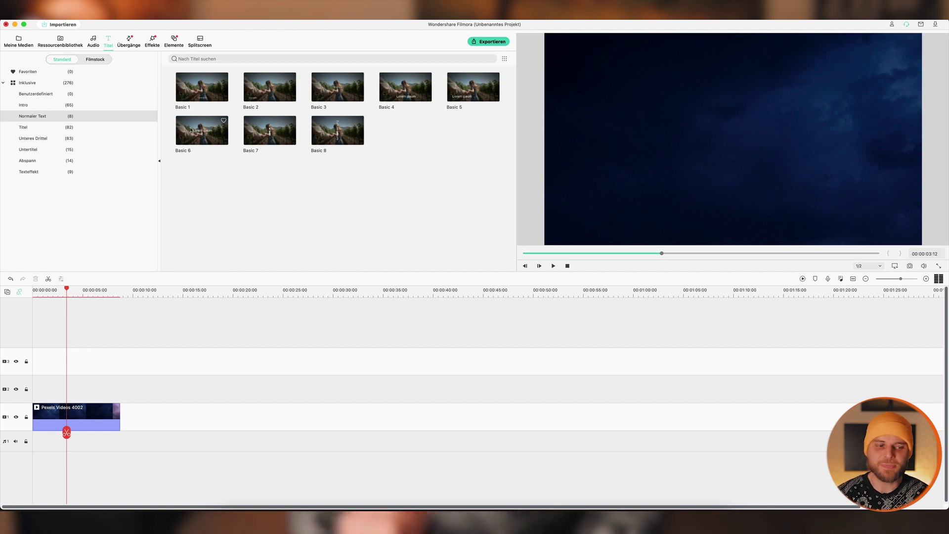
pyautogui.moveTo(199, 128); pyautogui.dragTo(41, 391)
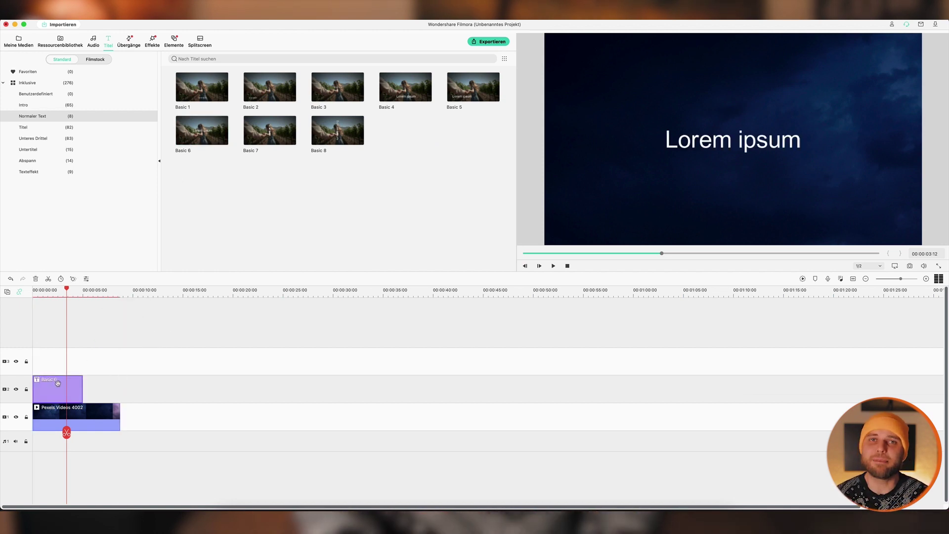
# - Replace the title text with "Harry Potter" and, on a second line, "und der Stein der Weisen", set in the Harry P font
pyautogui.doubleClick(58, 383)
pyautogui.moveTo(163, 116); pyautogui.dragTo(99, 89)
pyautogui.write('Harry Potter')
pyautogui.press('Return')
pyautogui.write('und der Stein der')
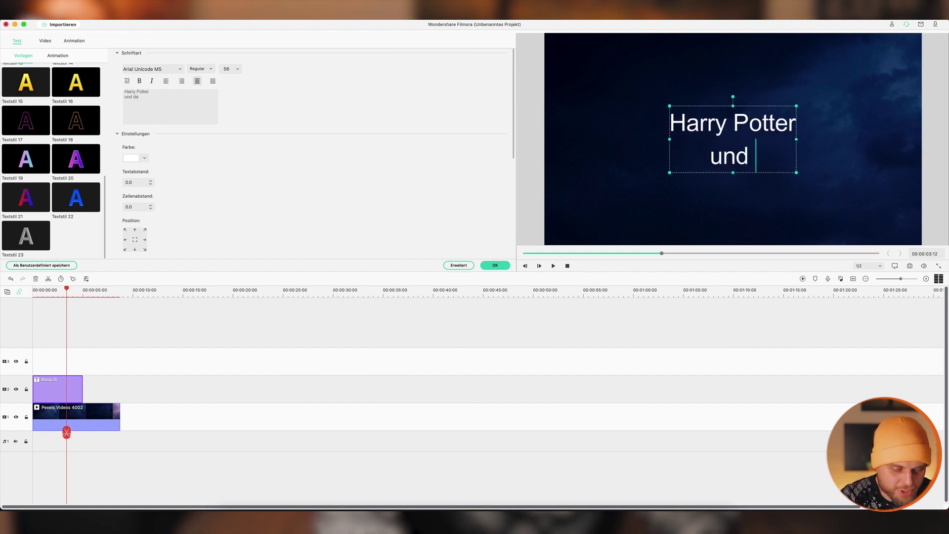
pyautogui.write(' Weisen')
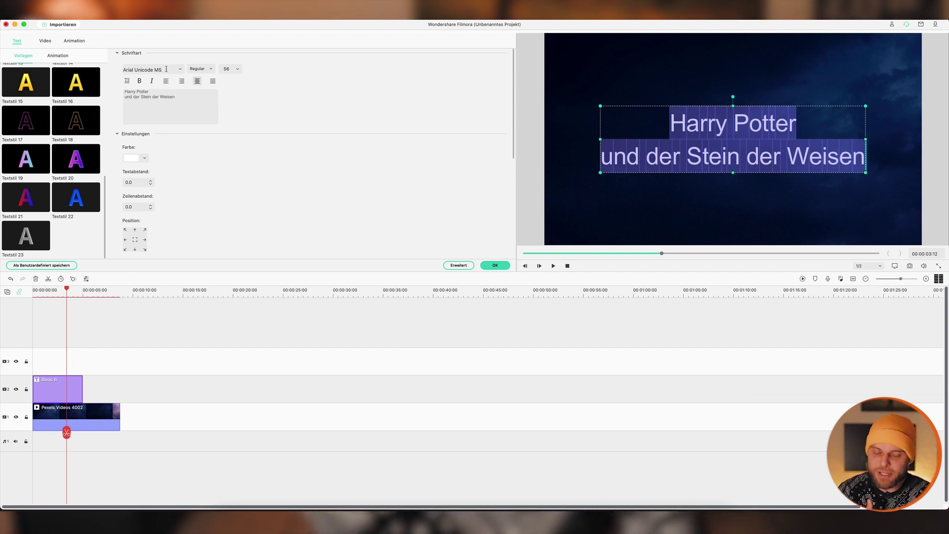
pyautogui.click(166, 69)
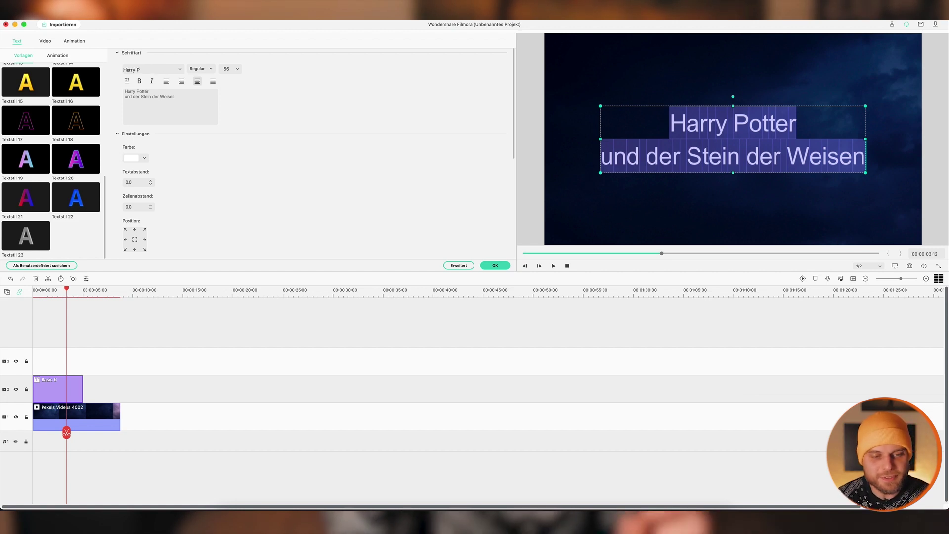
pyautogui.press('Return')
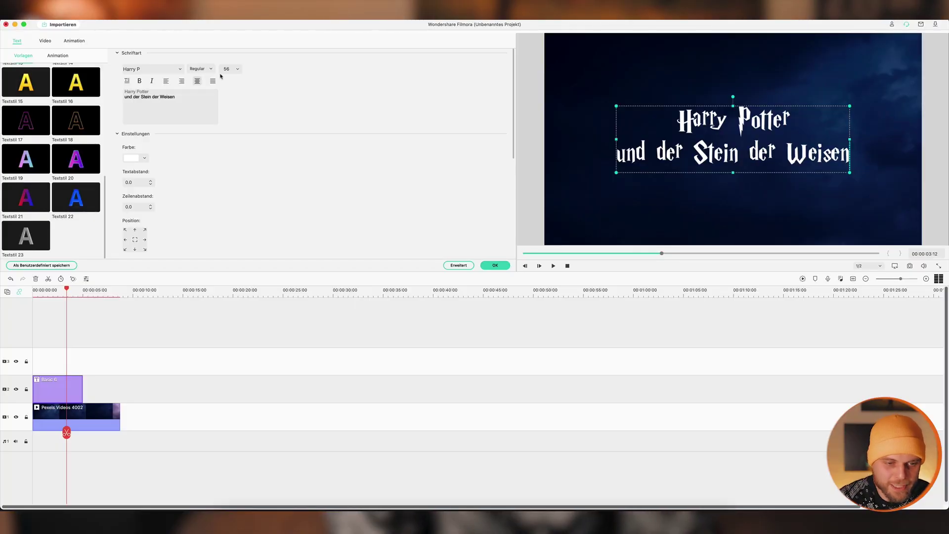
# - Set the second line to size 20 with right alignment and enlarge the "Harry Potter" line to size 100
pyautogui.click(238, 69)
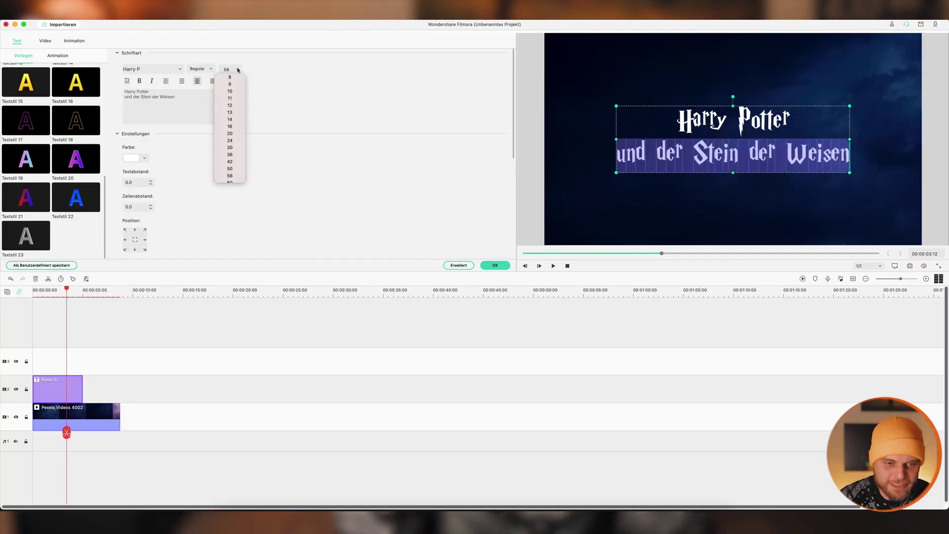
pyautogui.click(230, 134)
pyautogui.click(182, 81)
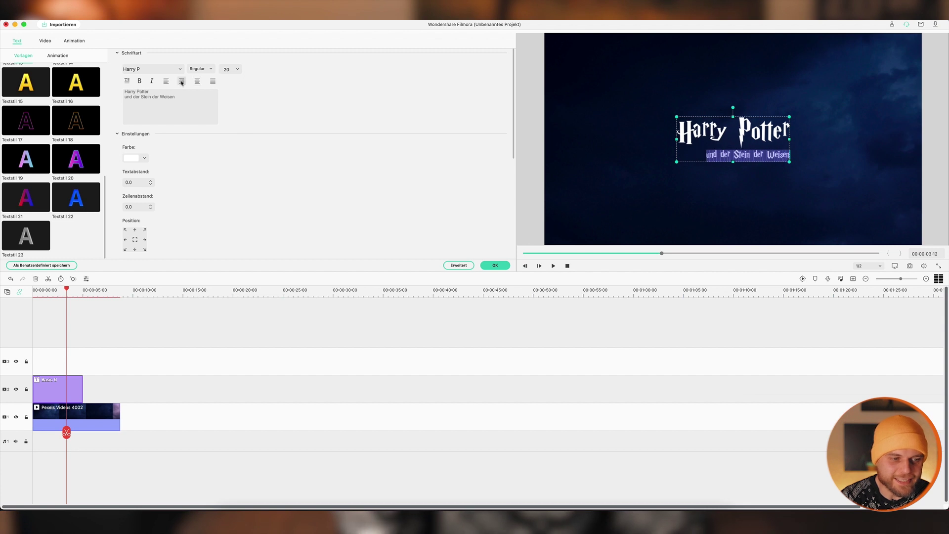
pyautogui.click(162, 91)
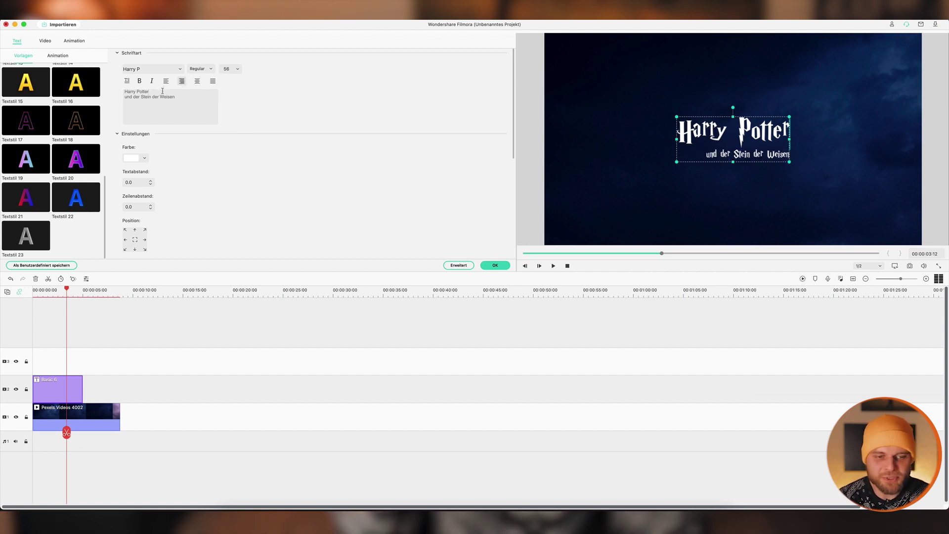
pyautogui.click(237, 69)
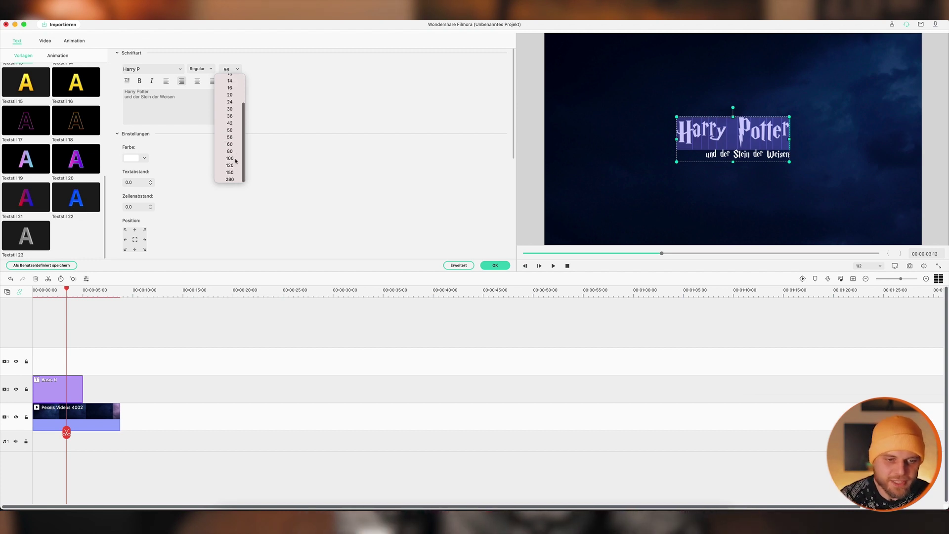
pyautogui.click(231, 158)
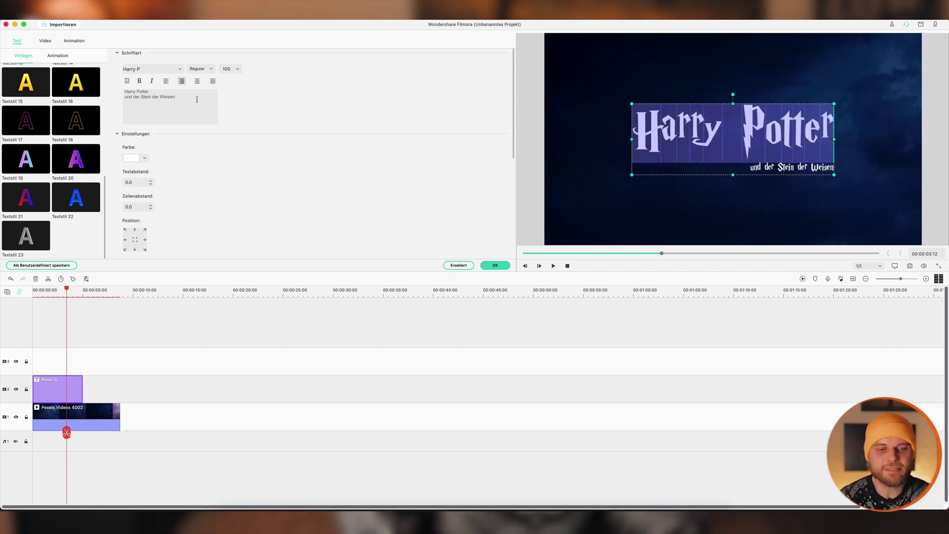
# - Apply the Textstil 23 preset to both title lines and colour the text golden yellow from the spectrum
pyautogui.click(180, 97)
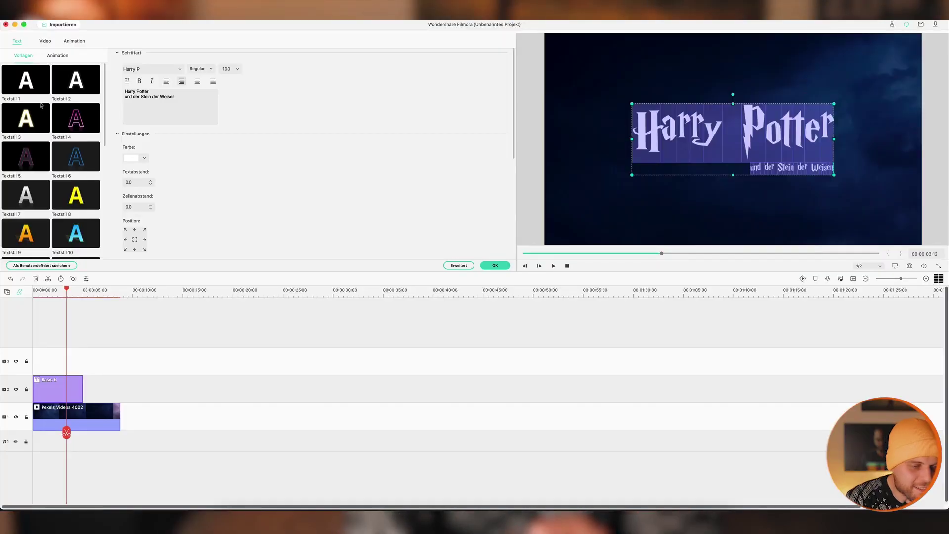
pyautogui.scroll(-8, 63, 126)
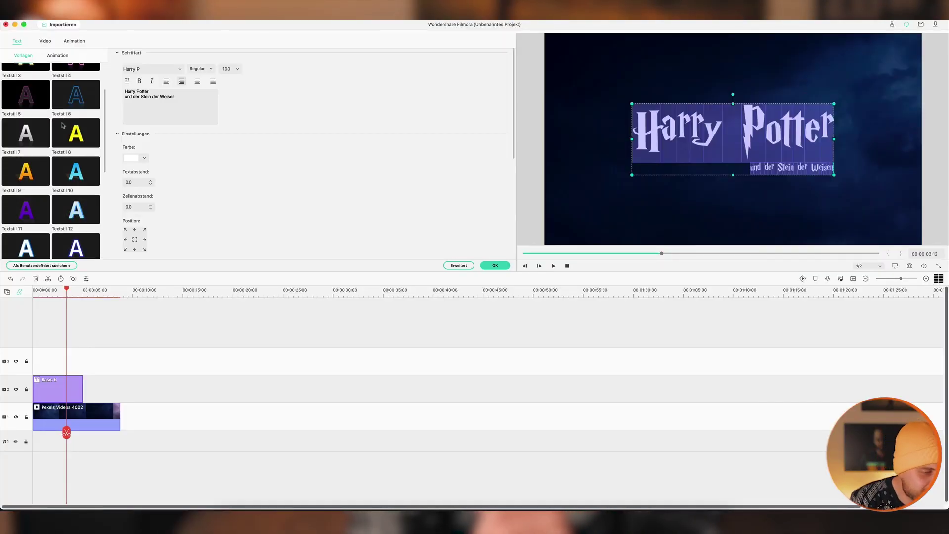
pyautogui.scroll(-4, 63, 126)
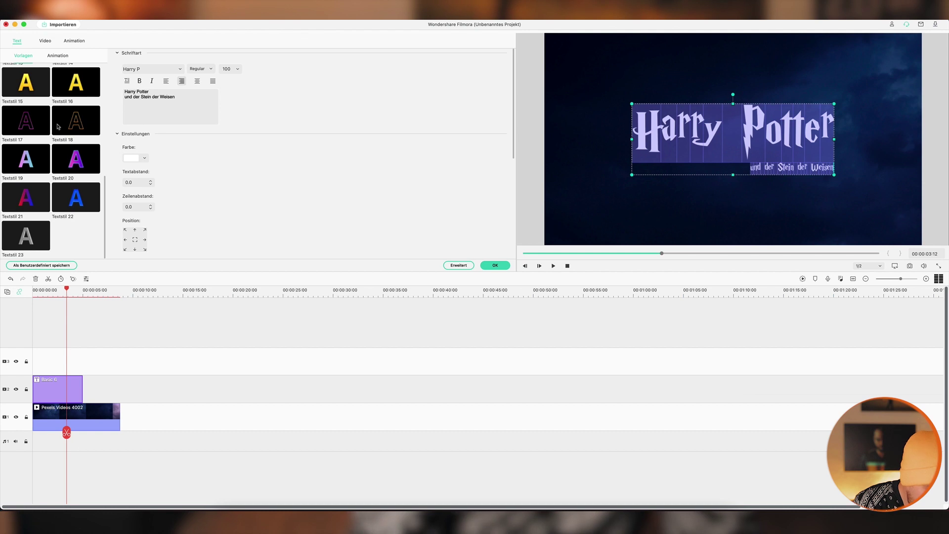
pyautogui.click(27, 241)
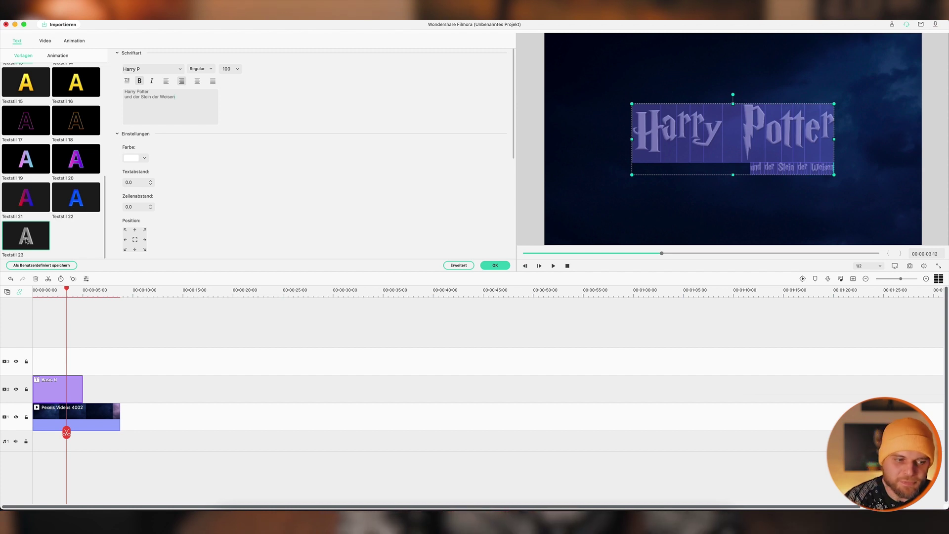
pyautogui.click(146, 159)
pyautogui.click(149, 208)
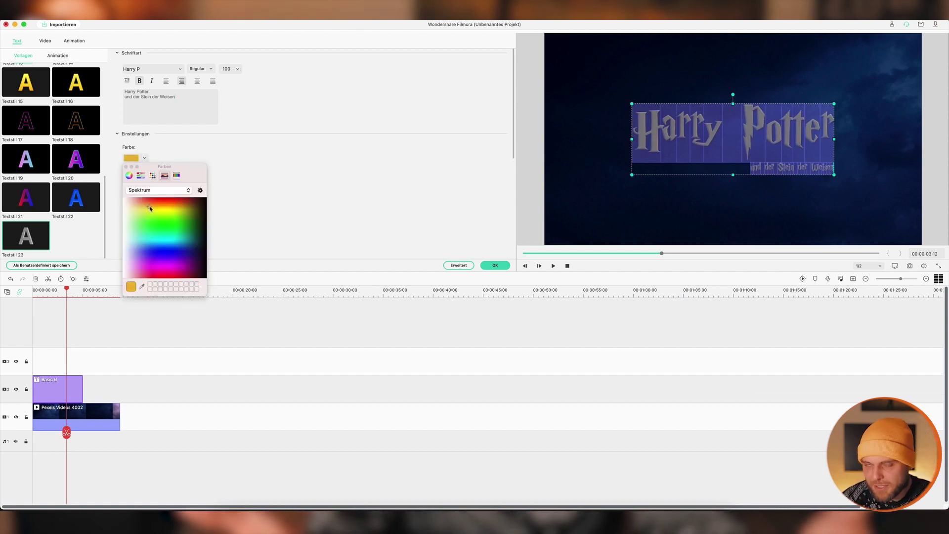
pyautogui.click(126, 167)
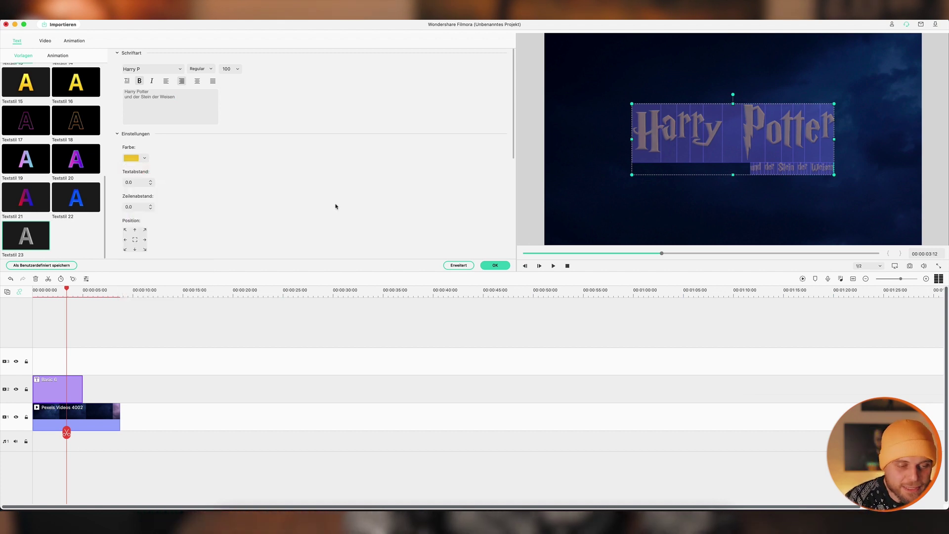
# - In the title's advanced settings, change the text fill effect to the ninth option and accept the changes
pyautogui.click(460, 266)
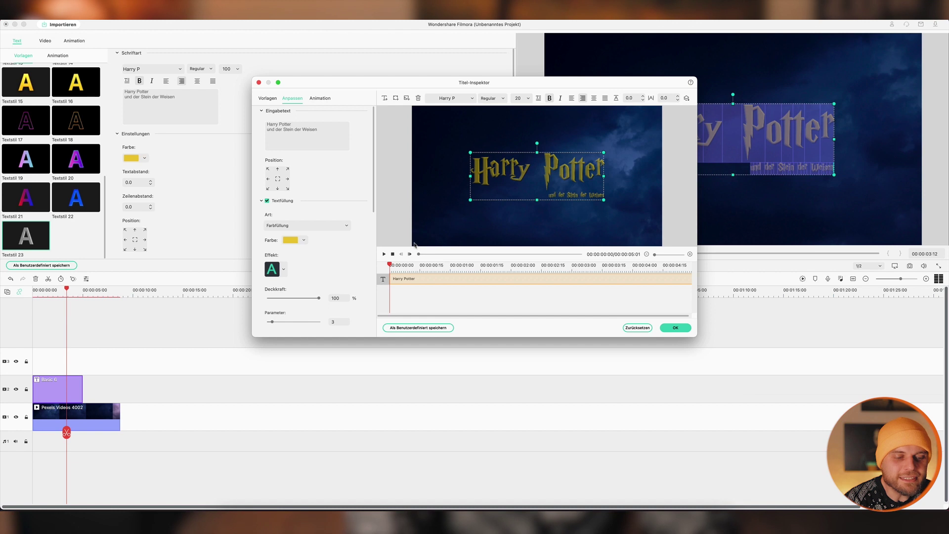
pyautogui.click(284, 269)
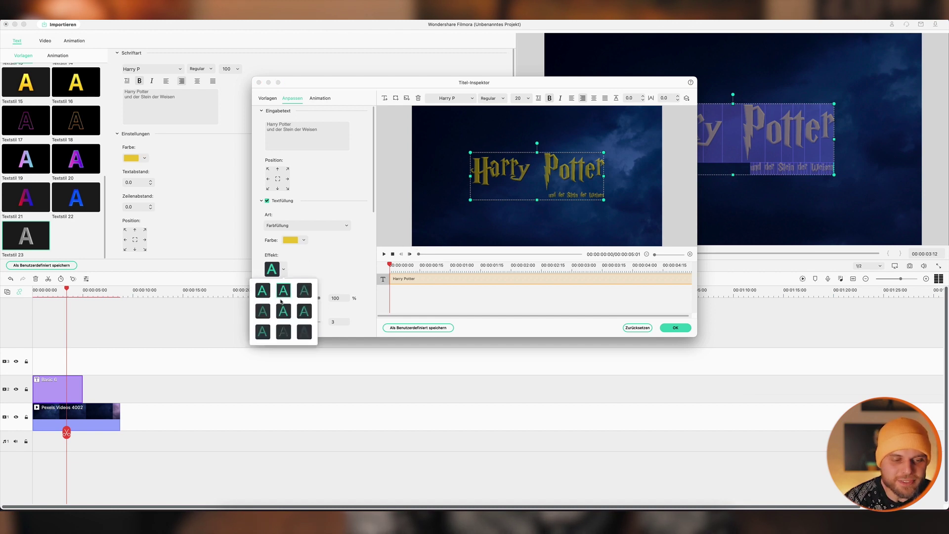
pyautogui.click(305, 333)
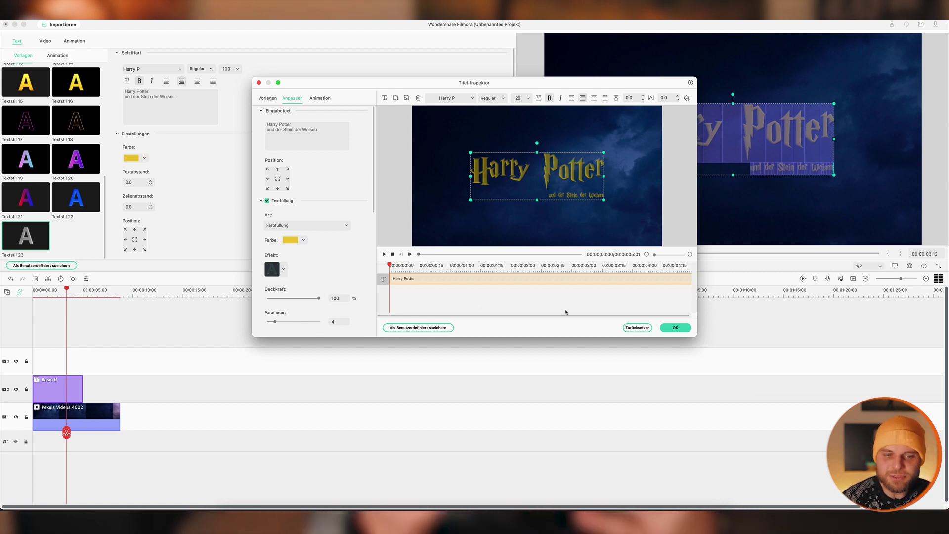
pyautogui.click(675, 327)
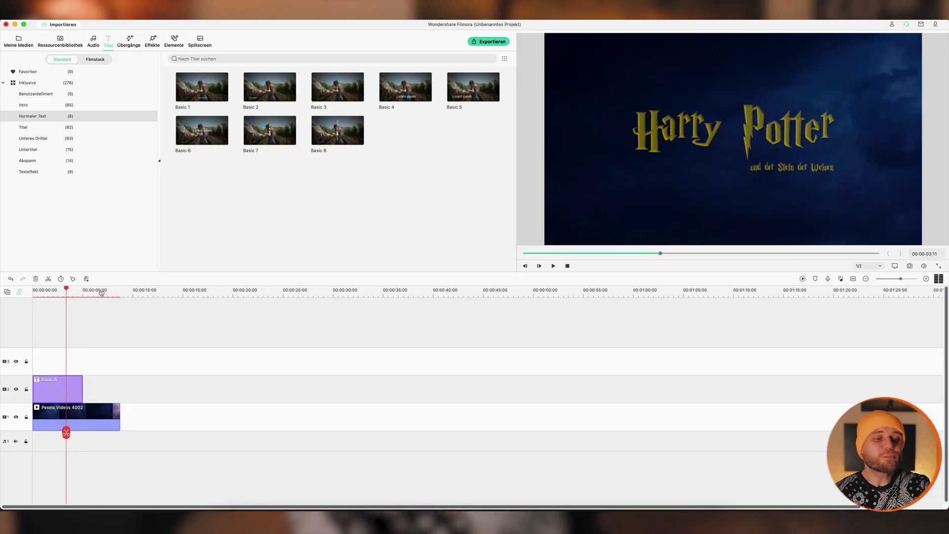
# - Paste a copy of the title and stack it on track 3 directly above the original, starting at the same time
pyautogui.click(100, 293)
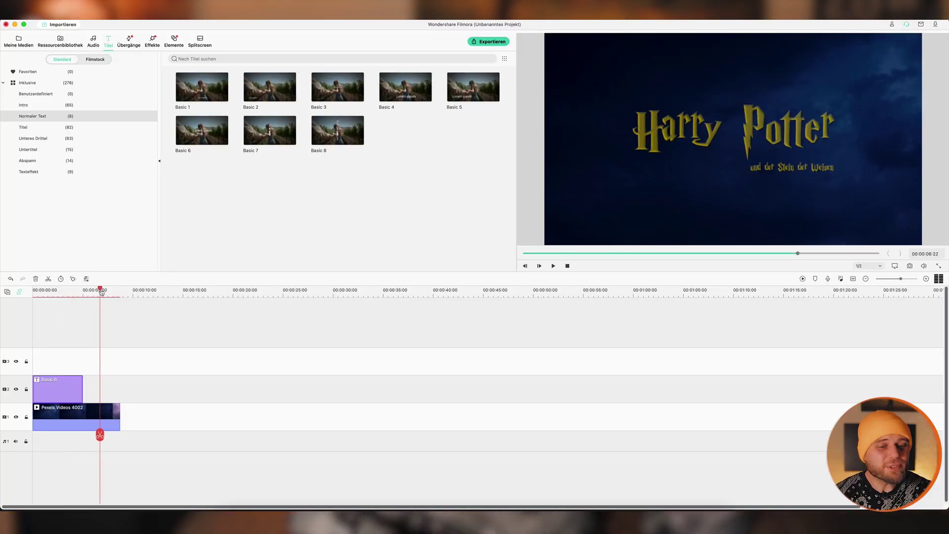
pyautogui.hotkey('ctrl', 'v')
pyautogui.moveTo(136, 382); pyautogui.dragTo(69, 362)
pyautogui.moveTo(149, 291); pyautogui.dragTo(61, 292)
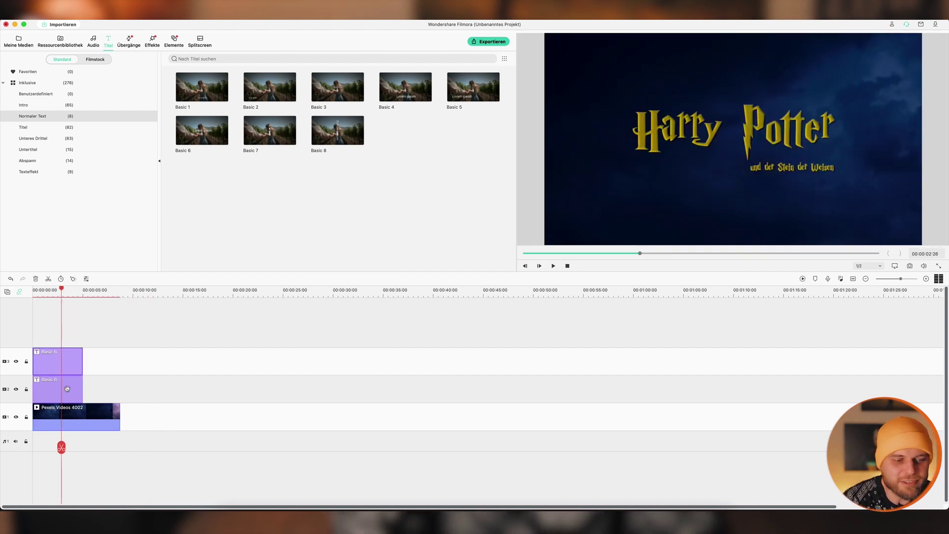
# - In the track 2 title's advanced settings, choose the first text fill effect and set the text shadow distance to 4
pyautogui.doubleClick(67, 389)
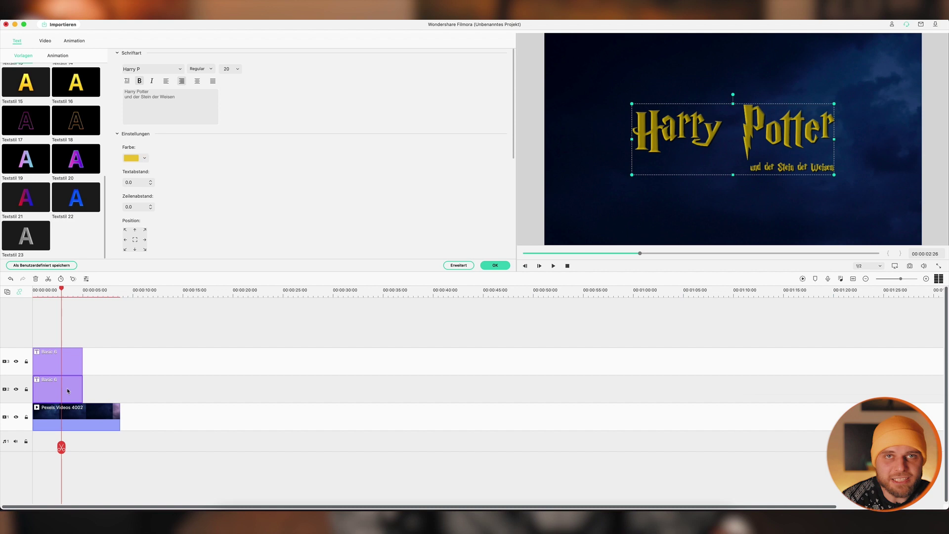
pyautogui.click(459, 266)
pyautogui.click(277, 269)
pyautogui.click(263, 292)
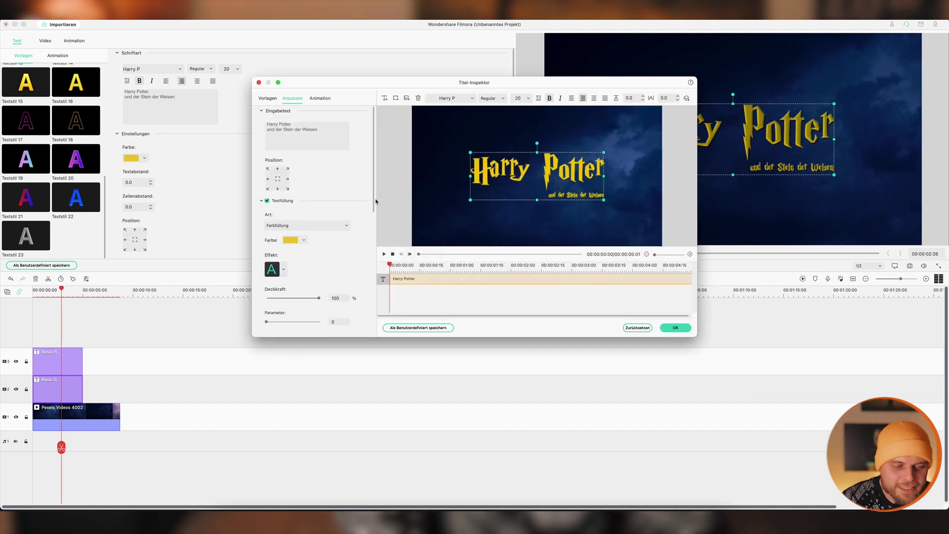
pyautogui.moveTo(374, 200); pyautogui.dragTo(374, 337)
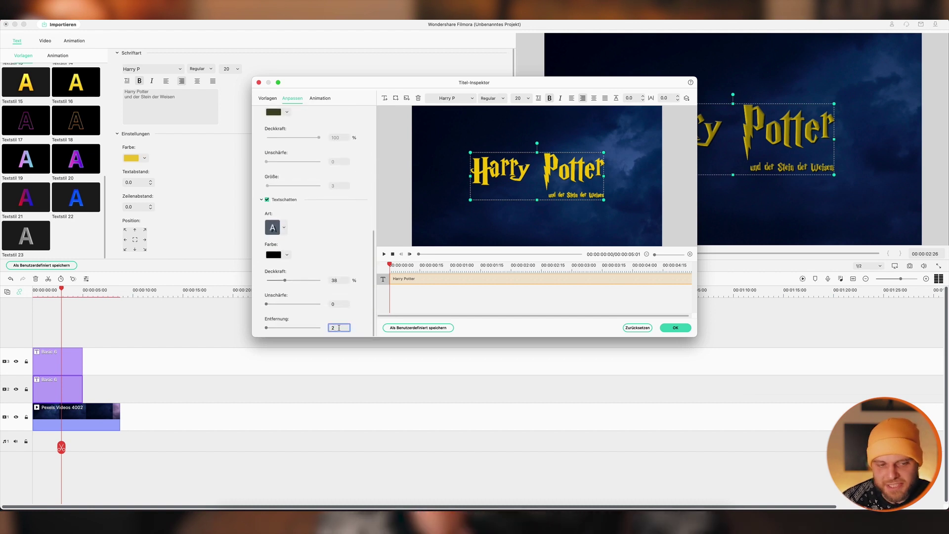
pyautogui.press('Return')
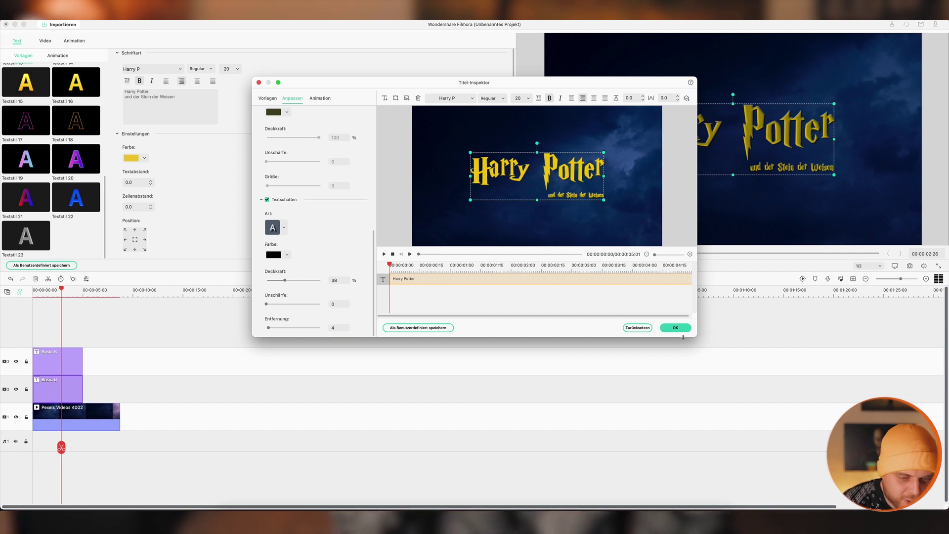
pyautogui.click(676, 328)
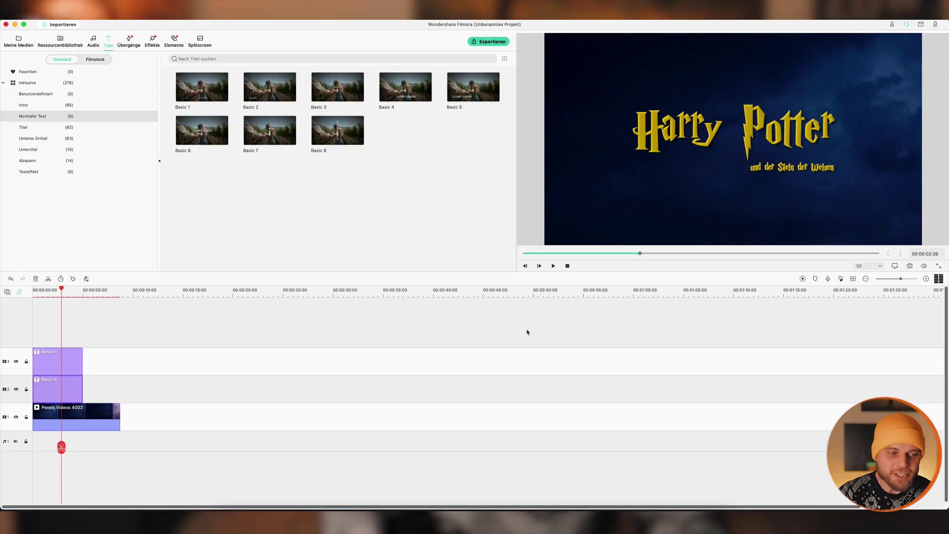
# - Hide video track 1 with the background clip so that only the titles show
pyautogui.click(16, 416)
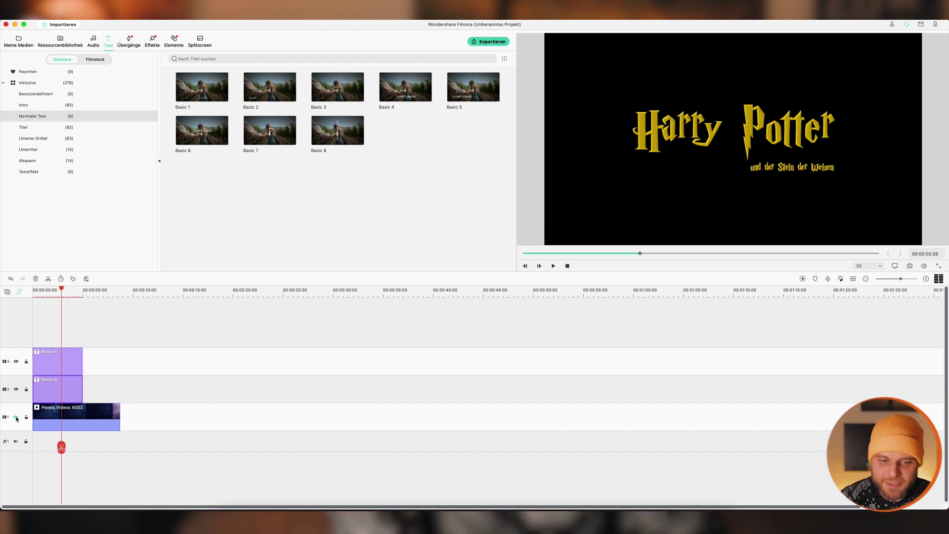
# - Take a snapshot of the stacked titles in the preview and delete both title clips from the timeline
pyautogui.click(911, 267)
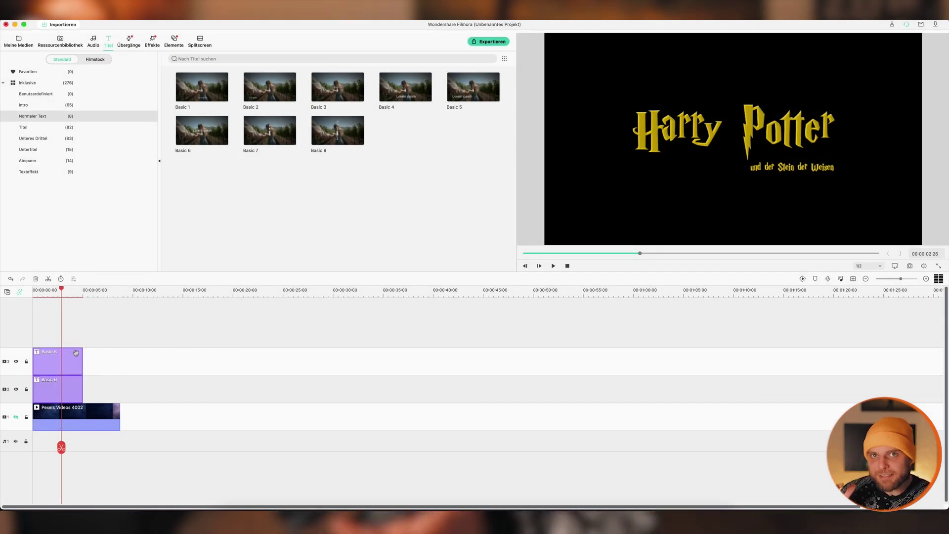
pyautogui.press('Delete')
# - Show video track 1 again and place the snapshot image on track 2, spanning the full length of the background clip
pyautogui.click(16, 417)
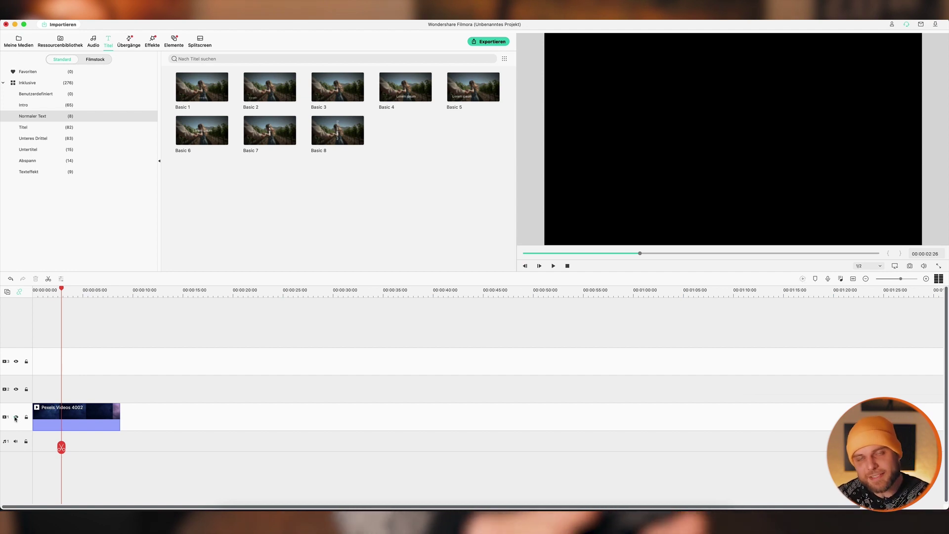
pyautogui.click(19, 41)
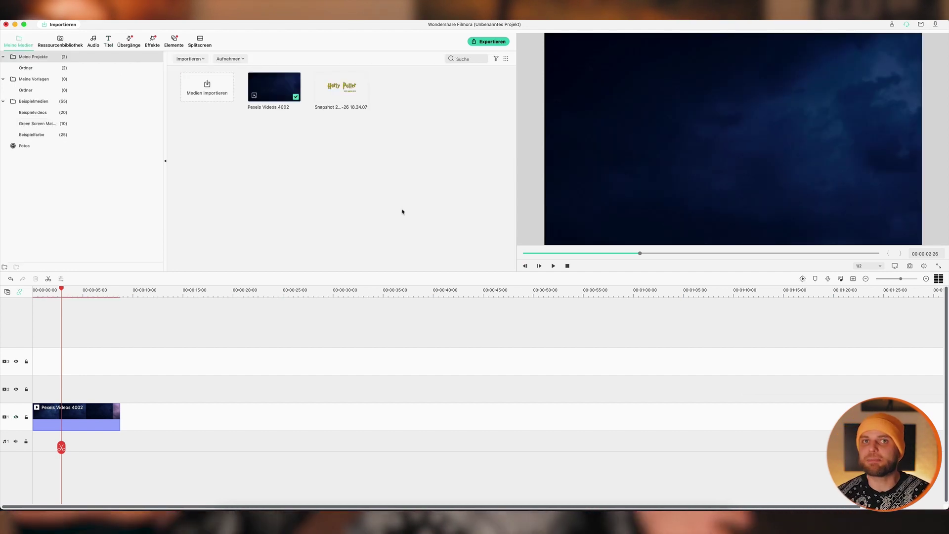
pyautogui.moveTo(237, 291); pyautogui.dragTo(120, 386)
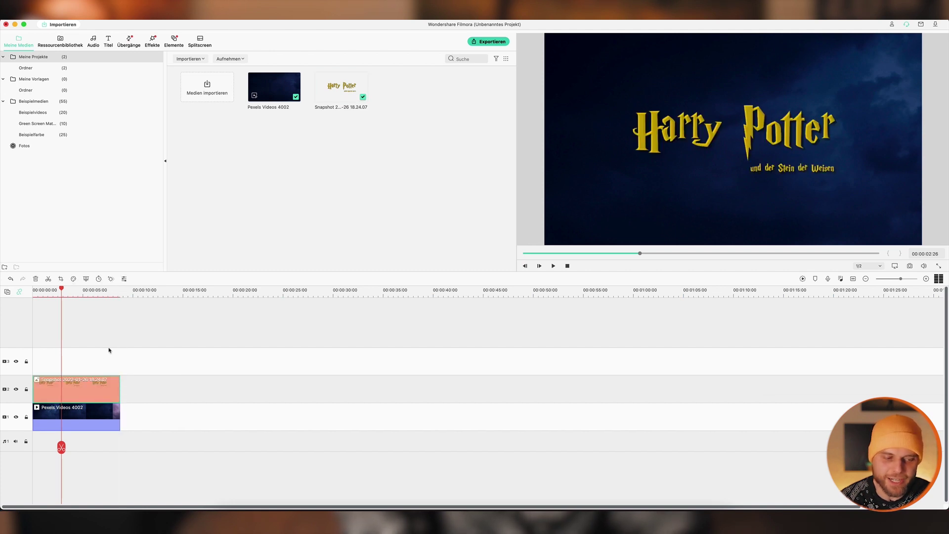
# - Add a custom animation keyframe to the snapshot clip near its end at 00:00:08:06, keeping the scale at 100%
pyautogui.moveTo(63, 291); pyautogui.dragTo(116, 292)
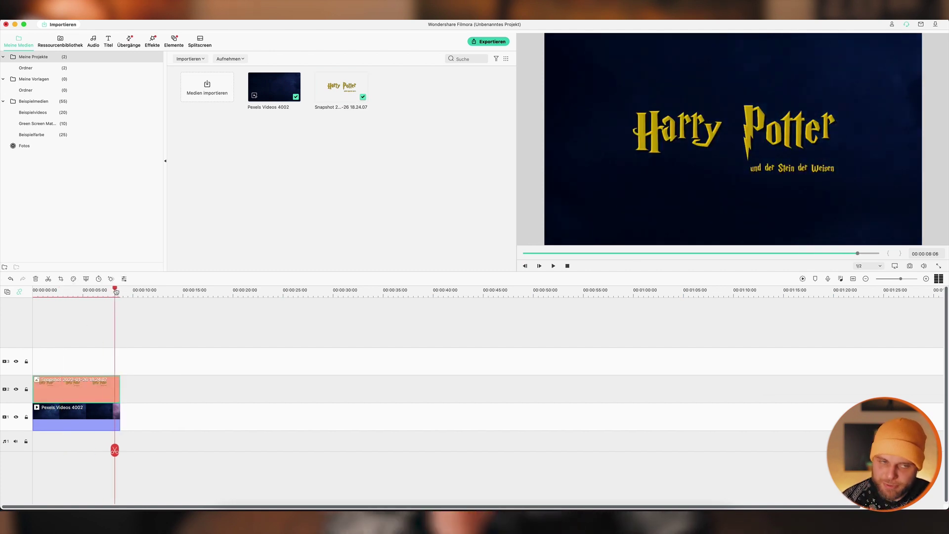
pyautogui.doubleClick(110, 391)
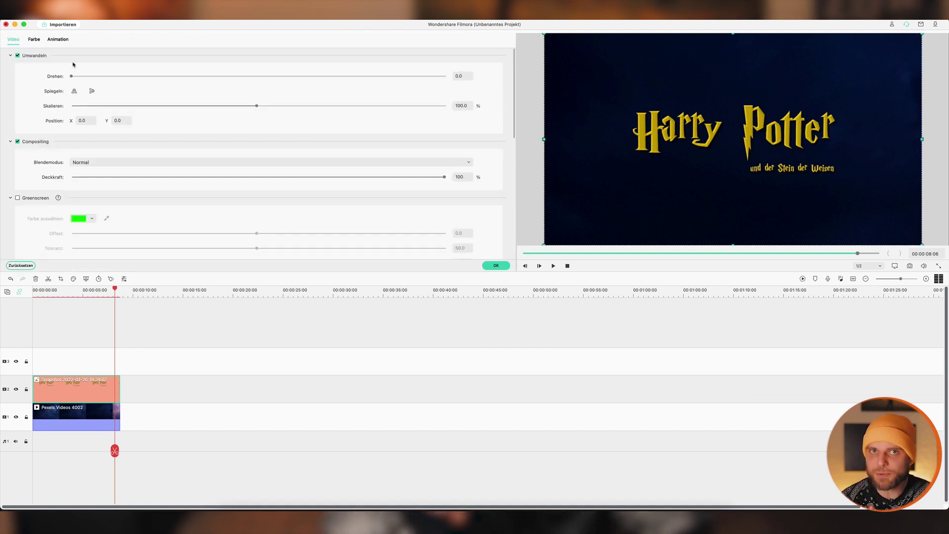
pyautogui.click(58, 40)
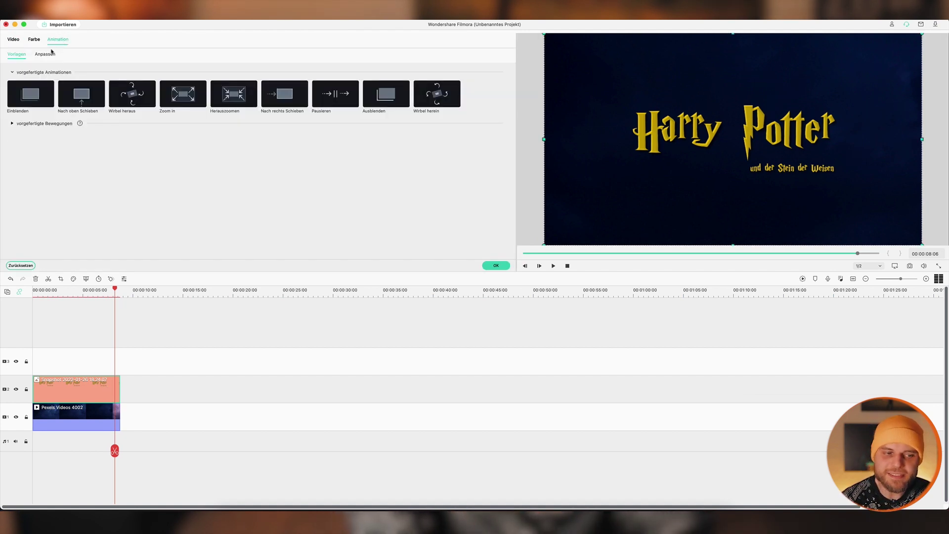
pyautogui.click(46, 54)
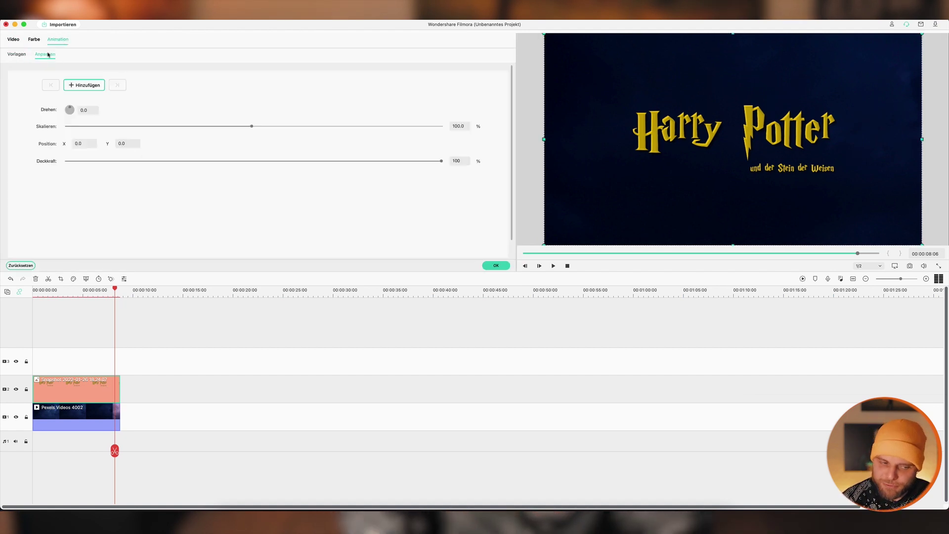
pyautogui.click(89, 89)
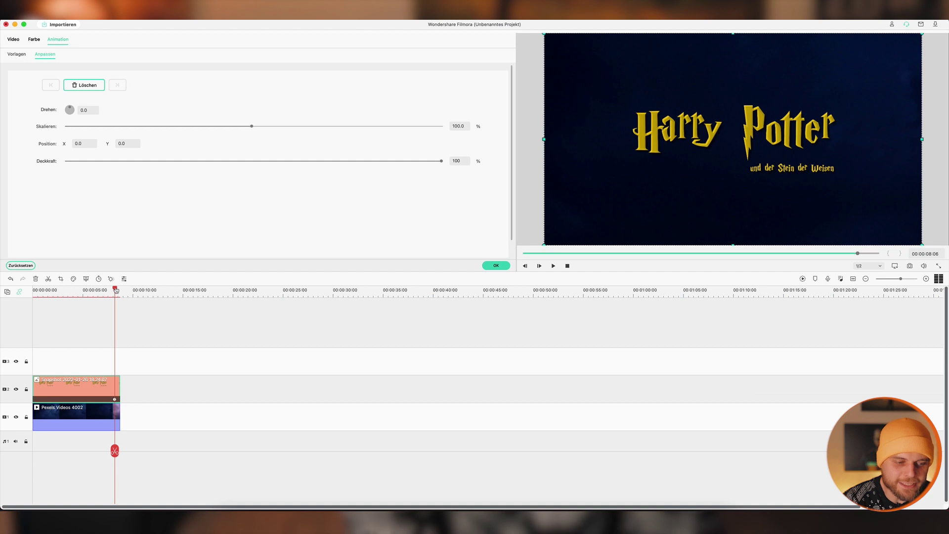
# - Set the snapshot's scale to 0% at the start of the clip and play back the zoom animation
pyautogui.click(47, 296)
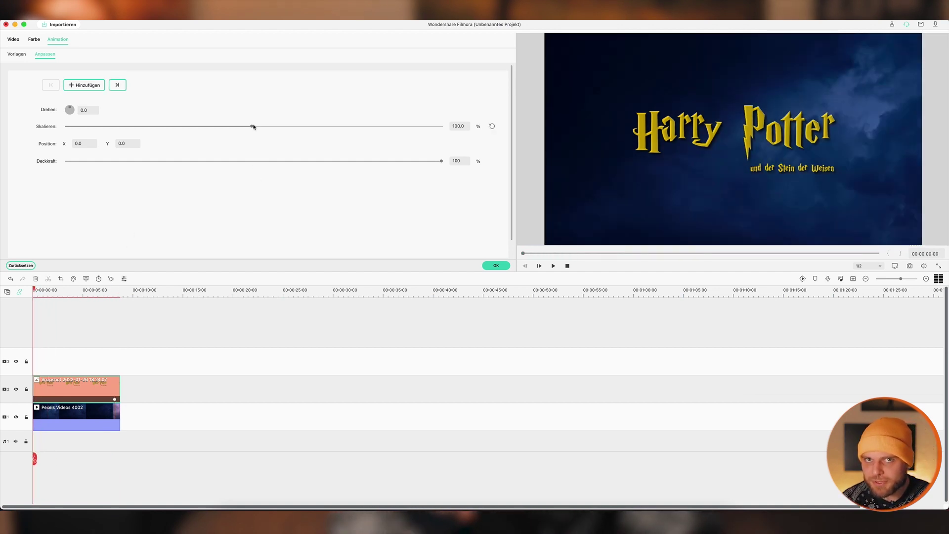
pyautogui.moveTo(247, 127); pyautogui.dragTo(51, 129)
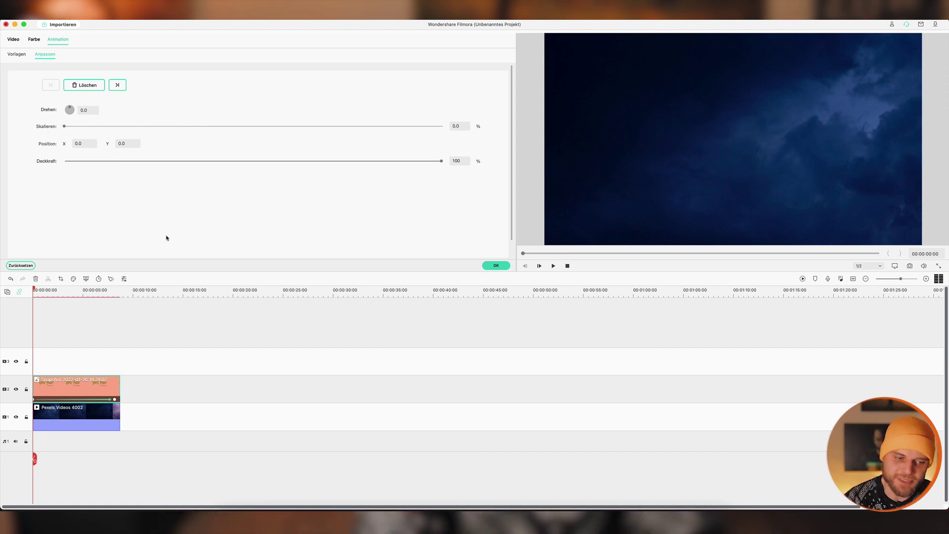
pyautogui.press('space')
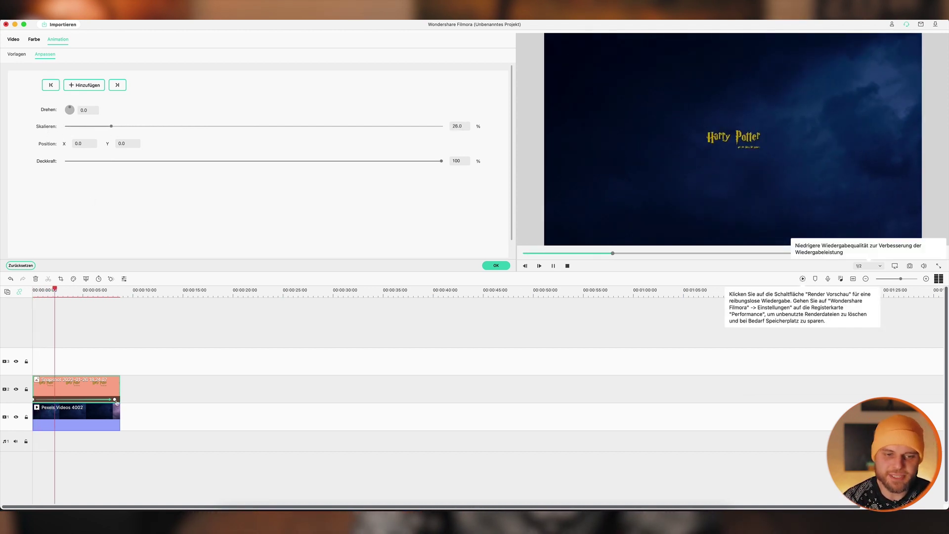
pyautogui.press('space')
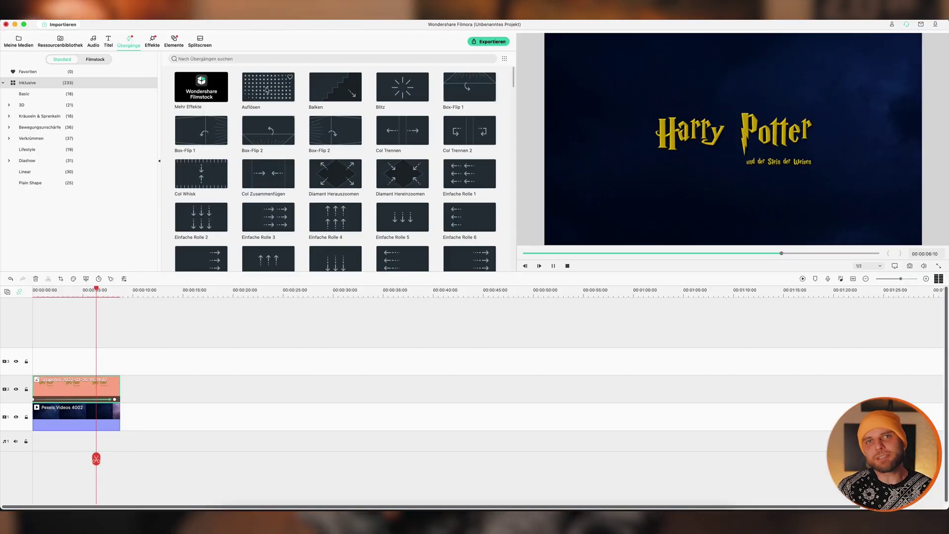
# - Apply the Auflösen transition to the start and end of the snapshot clip on track 2
pyautogui.moveTo(268, 89); pyautogui.dragTo(118, 390)
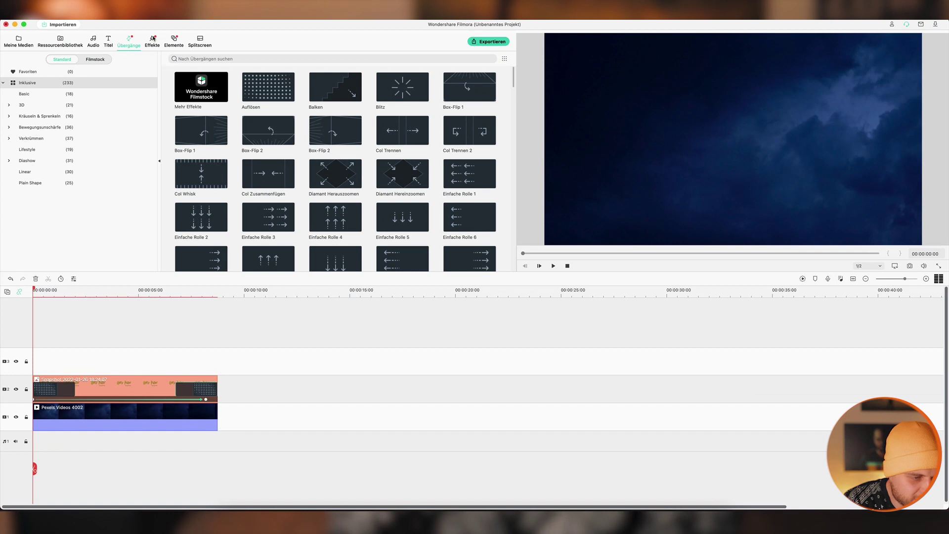
# - Add the Kino 21 9 frame overlay to the start of track 3 and extend it to the end of the clips below
pyautogui.click(153, 39)
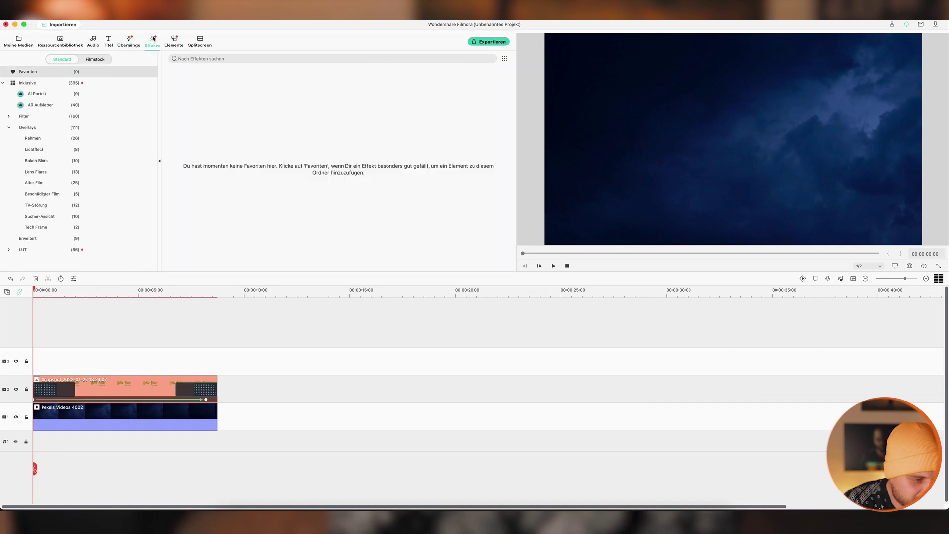
pyautogui.click(33, 139)
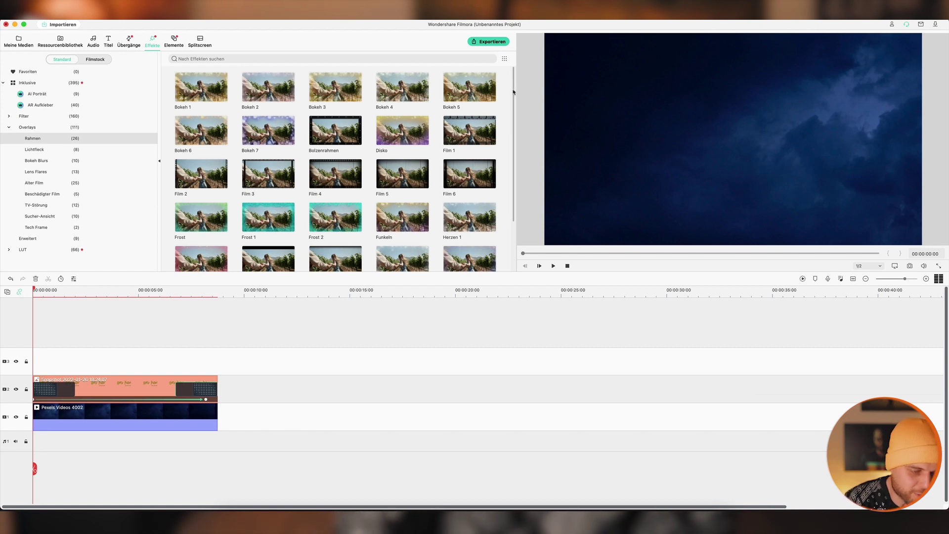
pyautogui.scroll(-3, 515, 124)
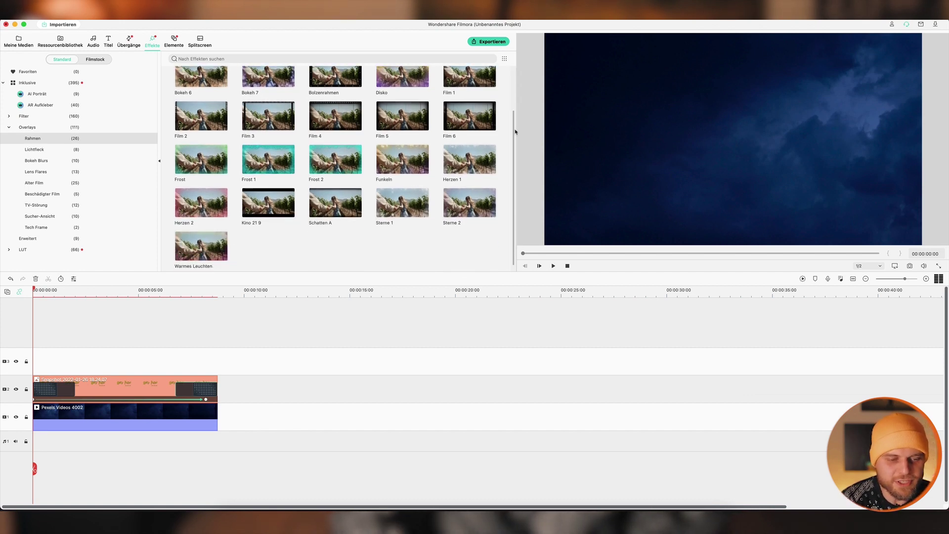
pyautogui.moveTo(268, 198); pyautogui.dragTo(37, 368)
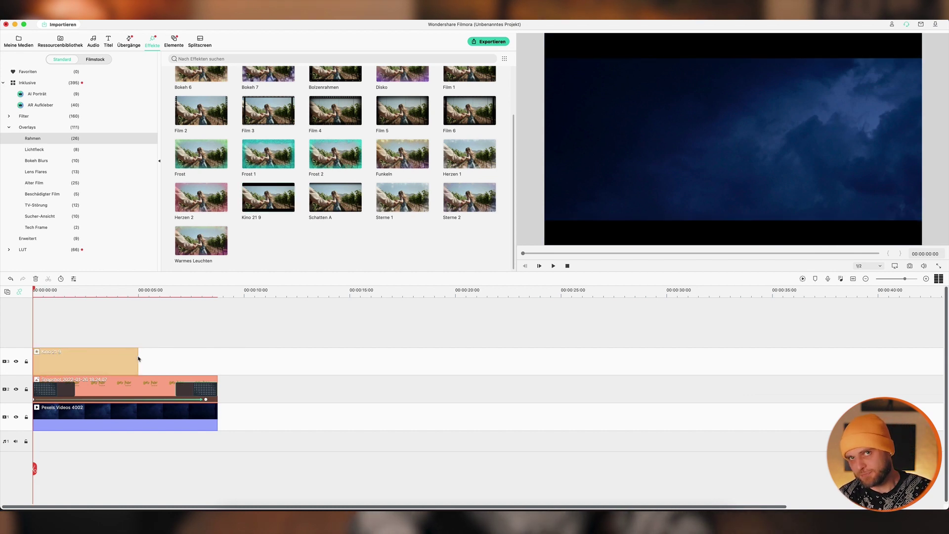
pyautogui.moveTo(137, 356); pyautogui.dragTo(218, 356)
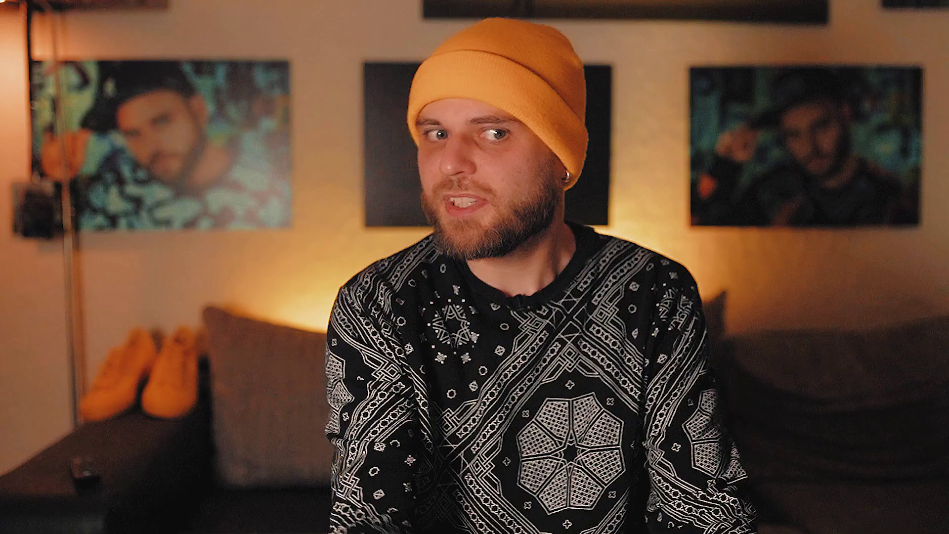